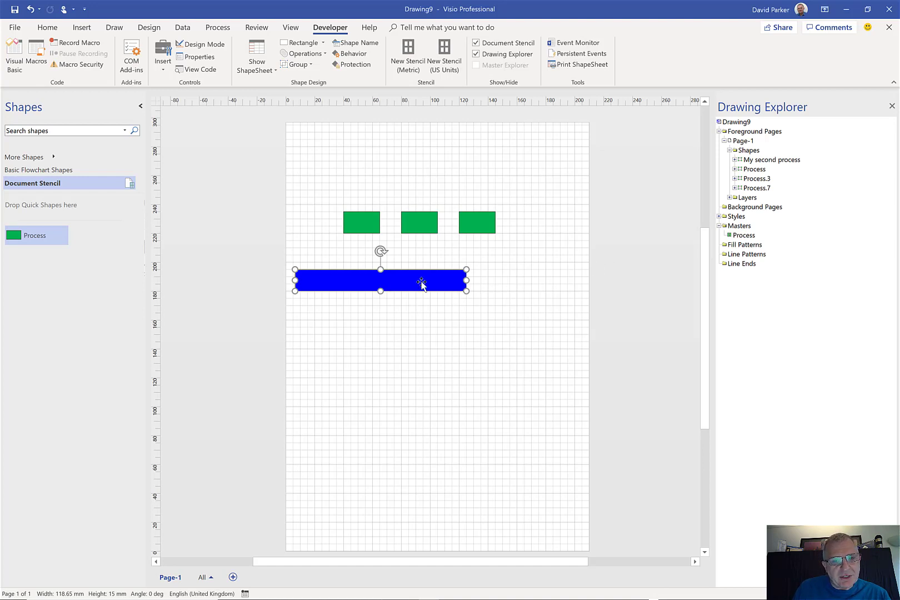
# - Widen the blue process bar to 138.65 mm so its fill turns yellow
pyautogui.click(481, 287)
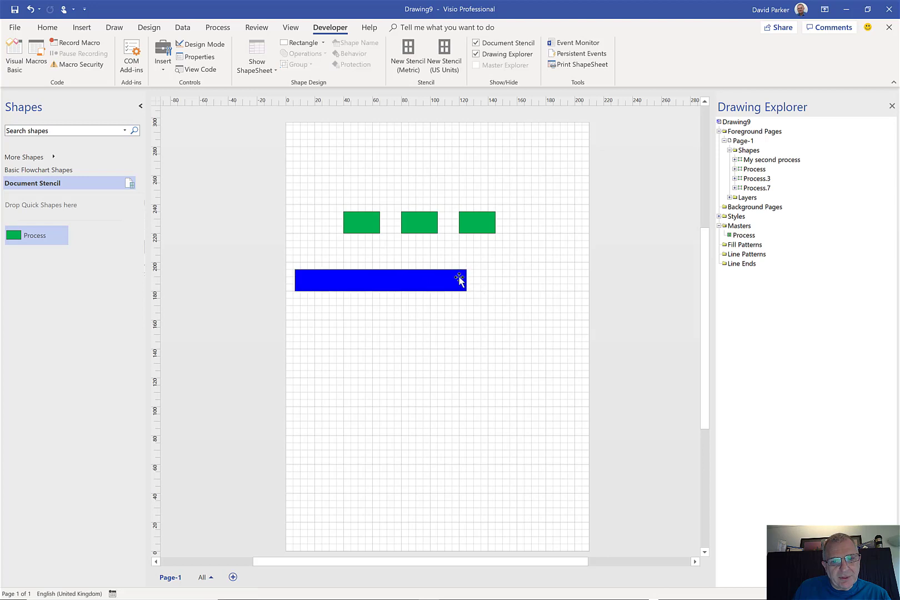
pyautogui.click(460, 279)
pyautogui.moveTo(467, 280); pyautogui.dragTo(496, 282)
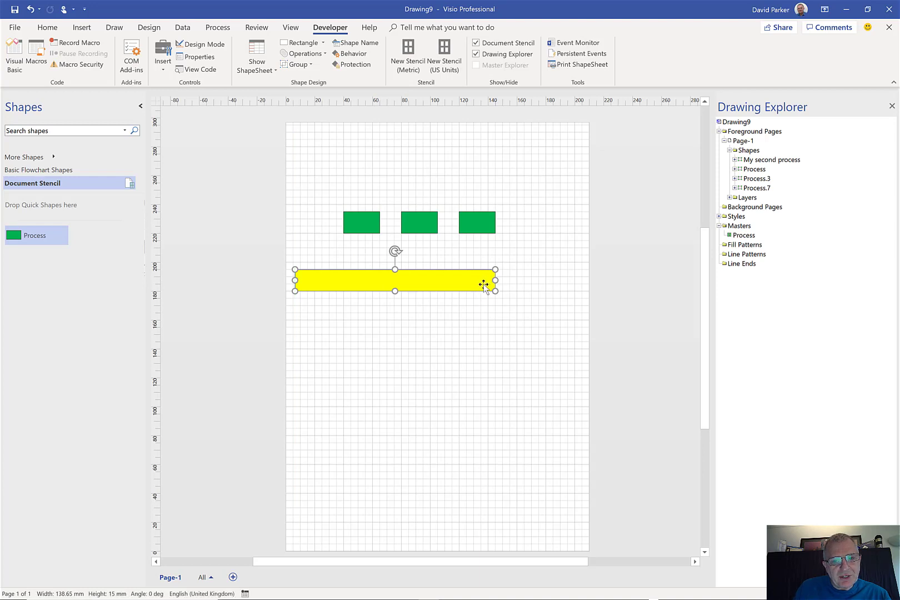
# - Open the yellow bar's ShapeSheet and inspect its FillForegnd formula, =Width
pyautogui.rightClick(483, 284)
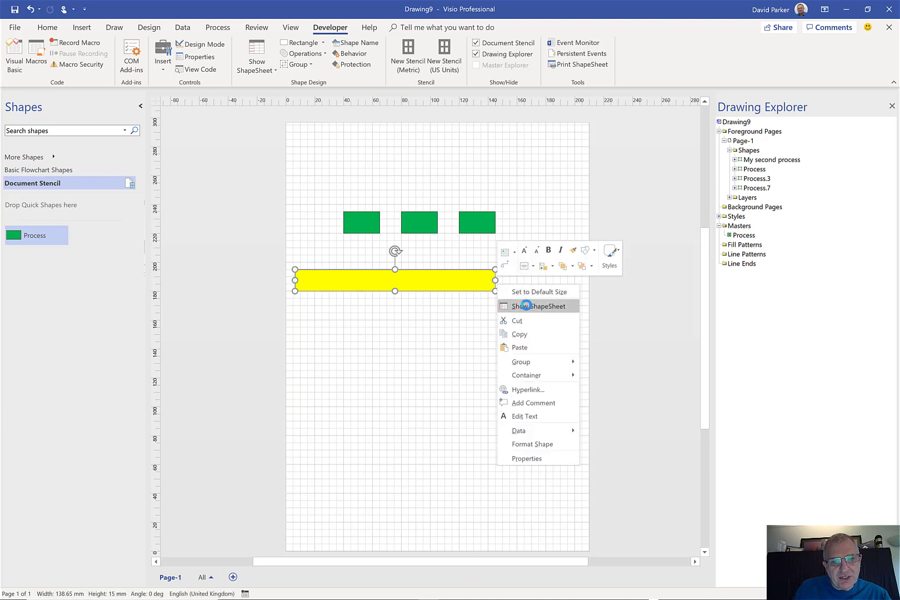
pyautogui.click(529, 306)
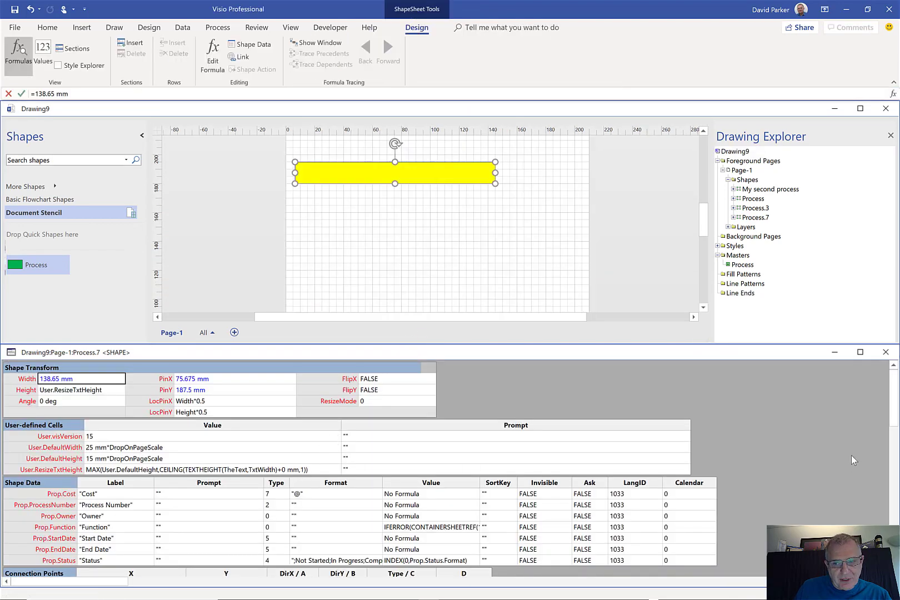
pyautogui.moveTo(891, 409); pyautogui.dragTo(886, 518)
pyautogui.click(135, 454)
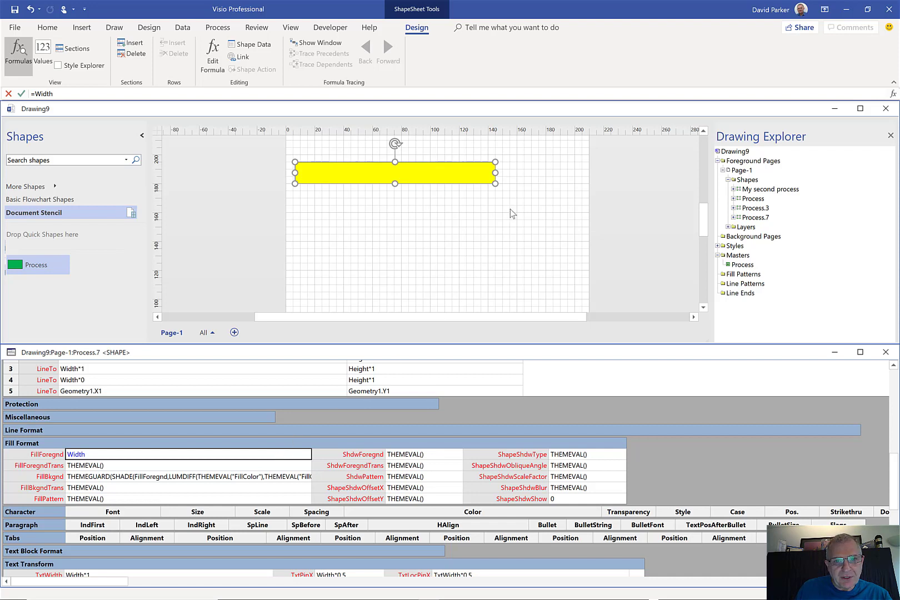
# - Show the Shape Data task pane listing Process.7's fields, then move to the Data tab
pyautogui.click(434, 174)
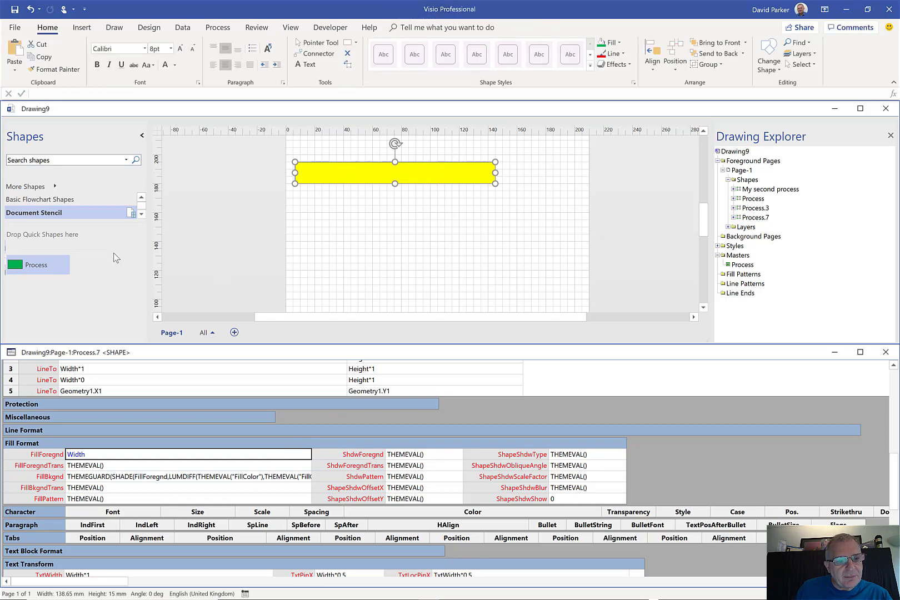
pyautogui.click(36, 265)
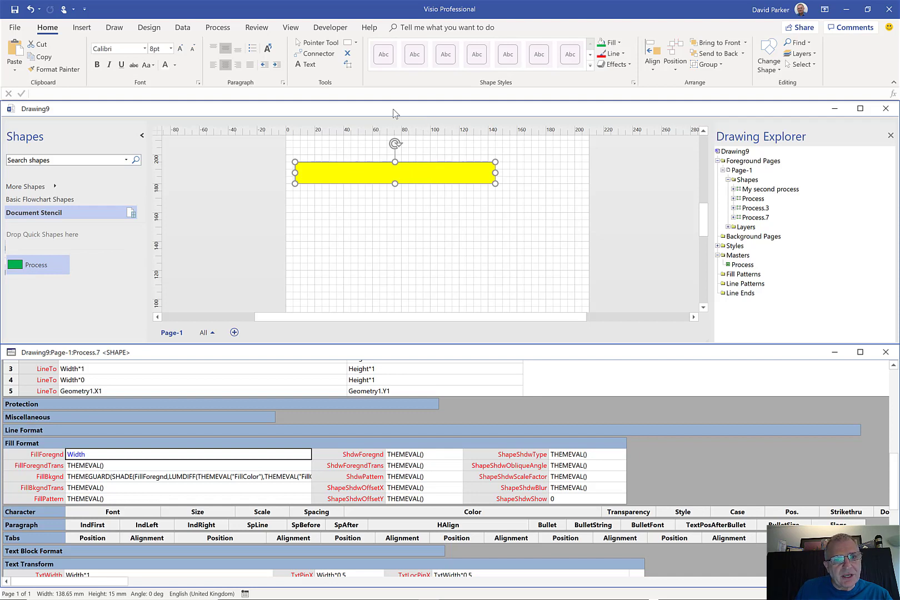
pyautogui.click(291, 27)
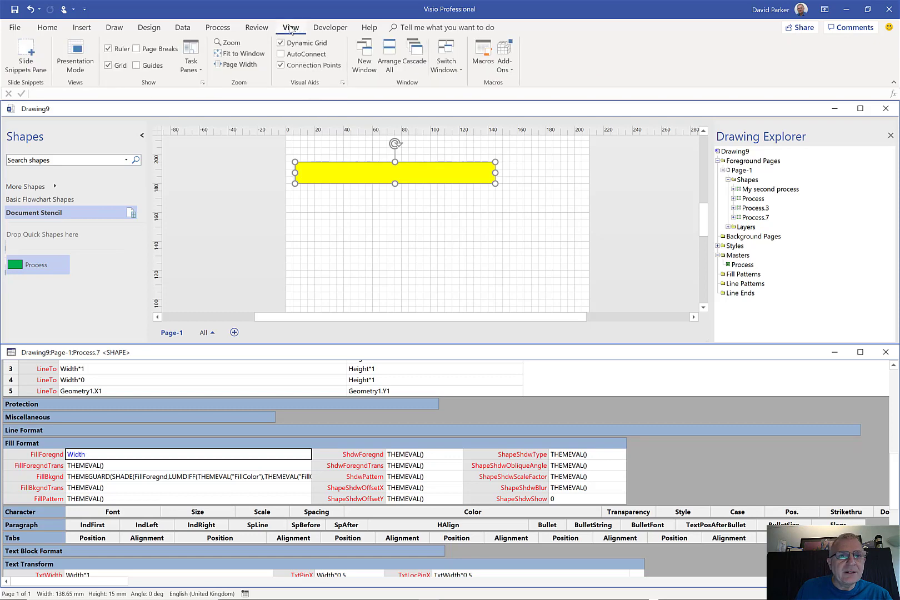
pyautogui.click(194, 74)
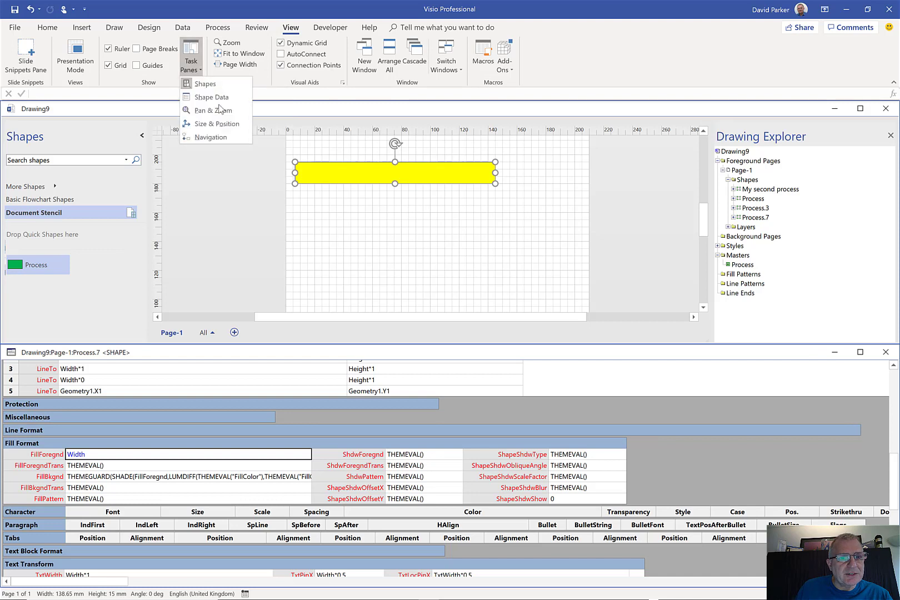
pyautogui.click(221, 98)
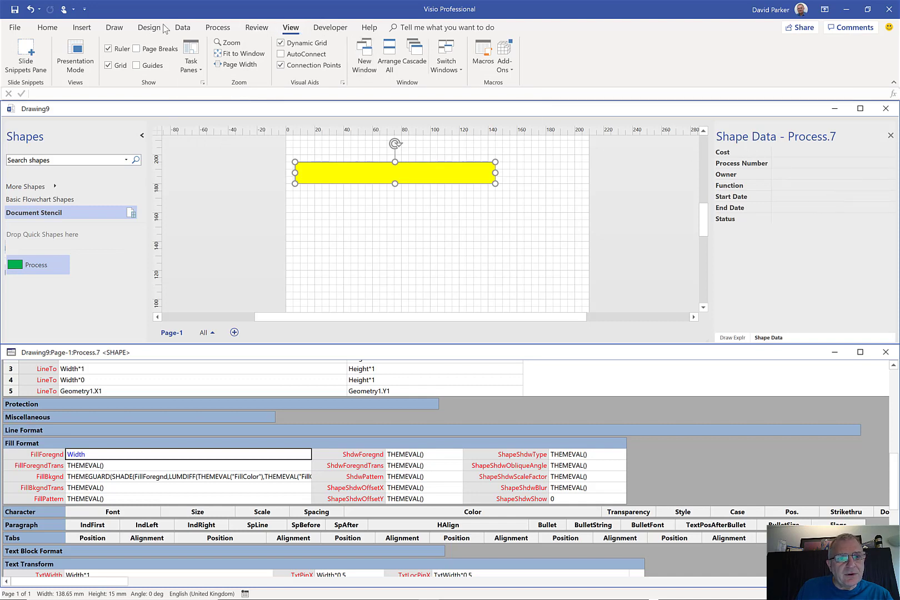
pyautogui.click(183, 29)
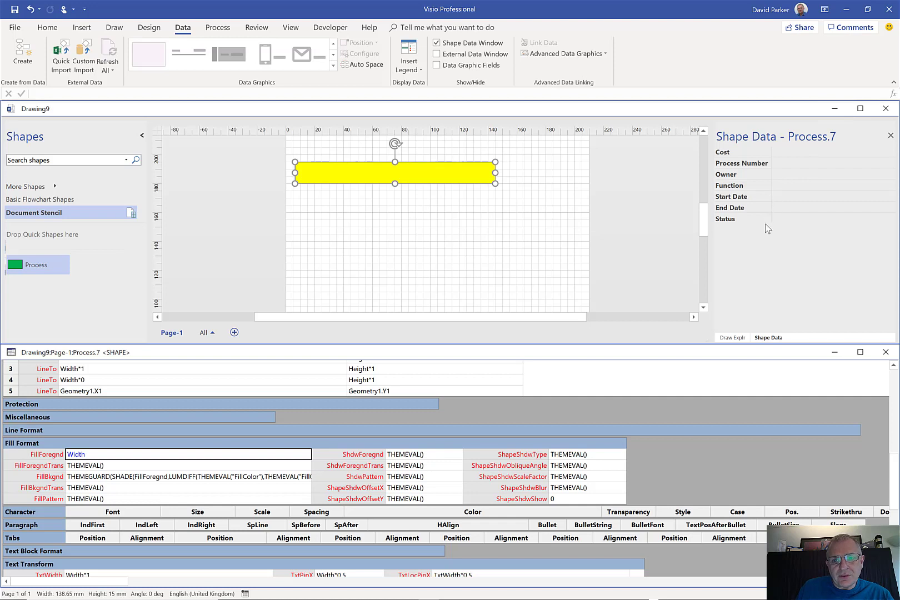
pyautogui.click(803, 218)
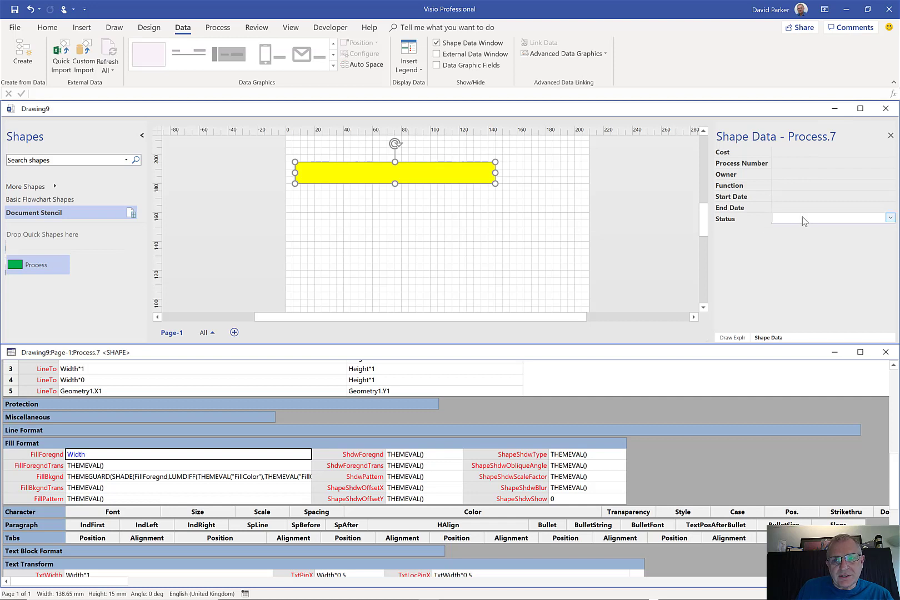
pyautogui.click(890, 218)
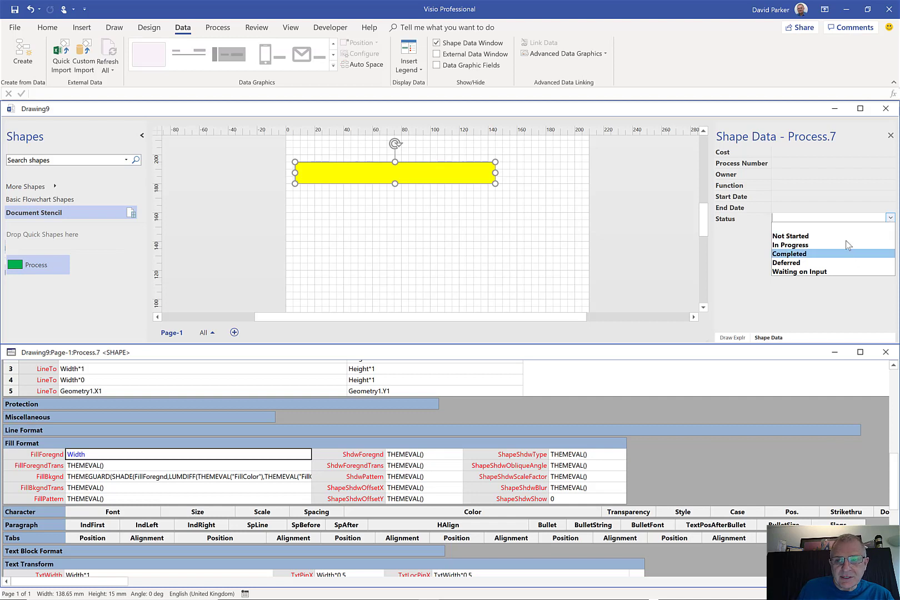
pyautogui.click(835, 254)
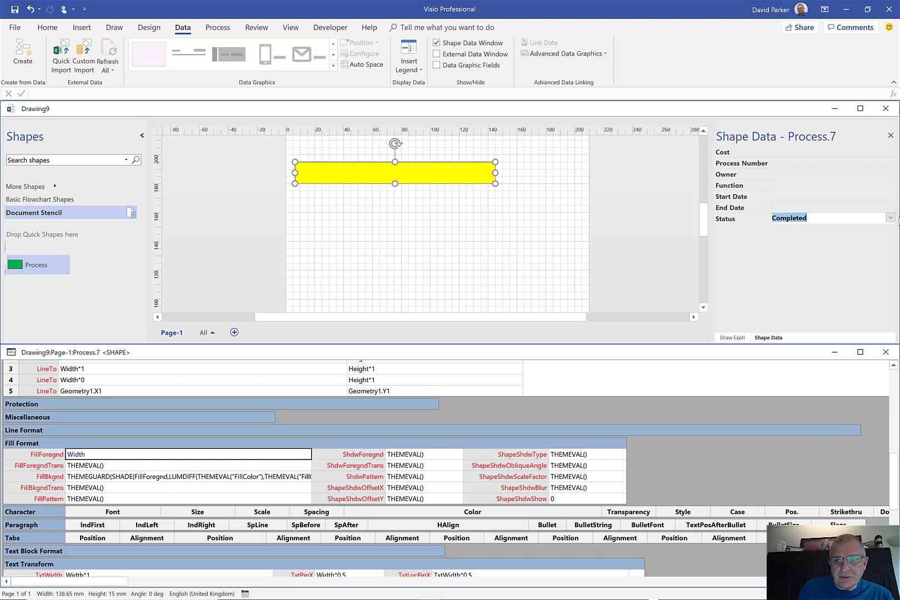
pyautogui.click(890, 217)
pyautogui.click(821, 247)
pyautogui.click(890, 218)
pyautogui.click(868, 228)
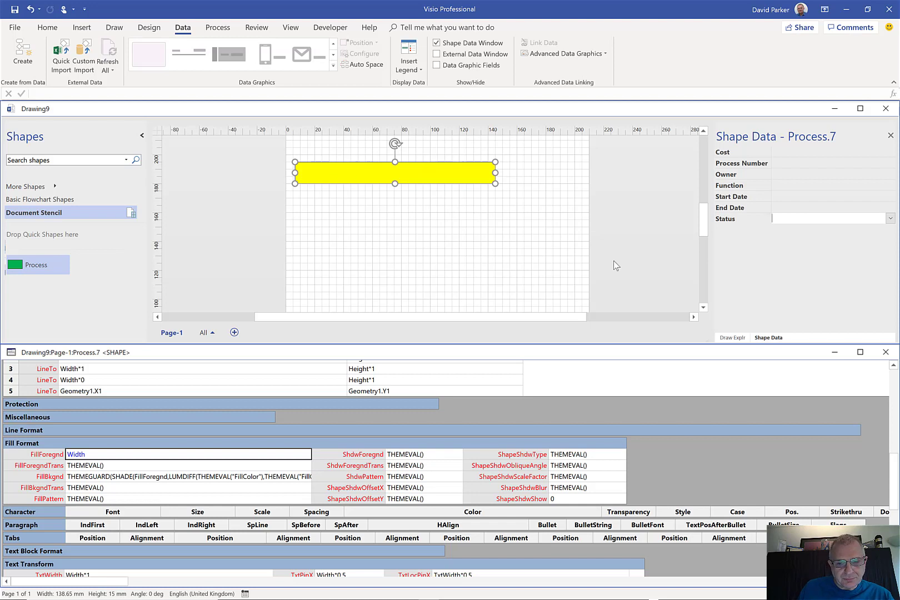
pyautogui.click(804, 486)
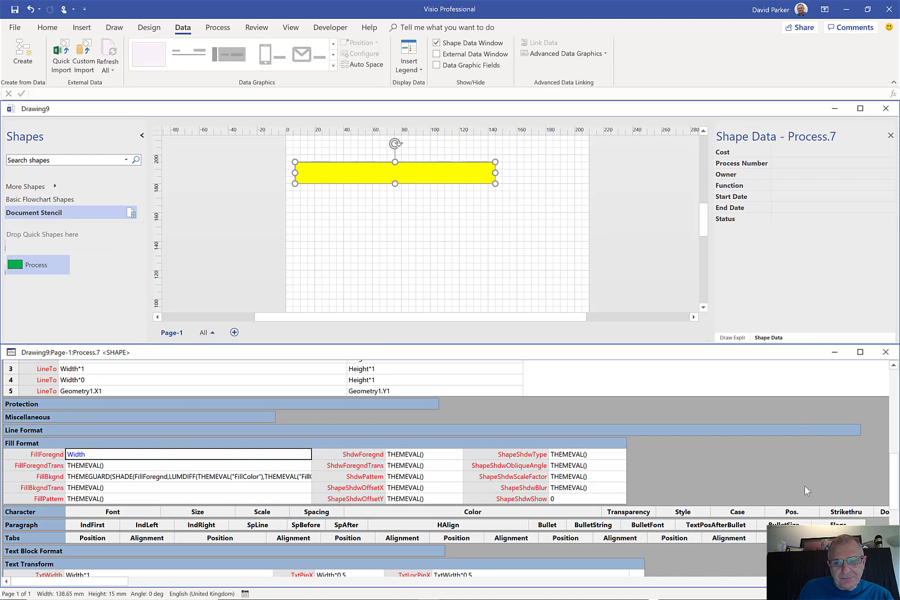
pyautogui.moveTo(896, 503); pyautogui.dragTo(895, 445)
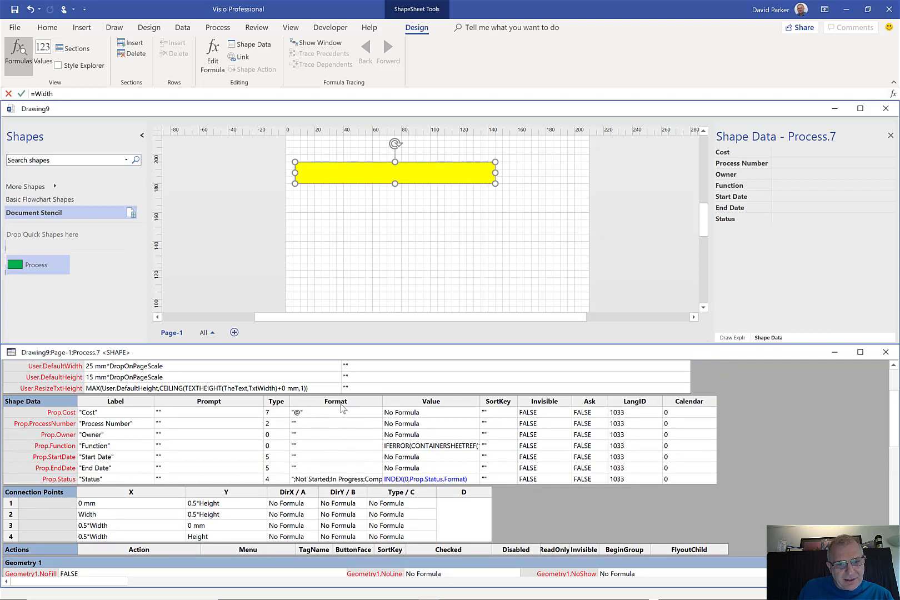
pyautogui.click(330, 480)
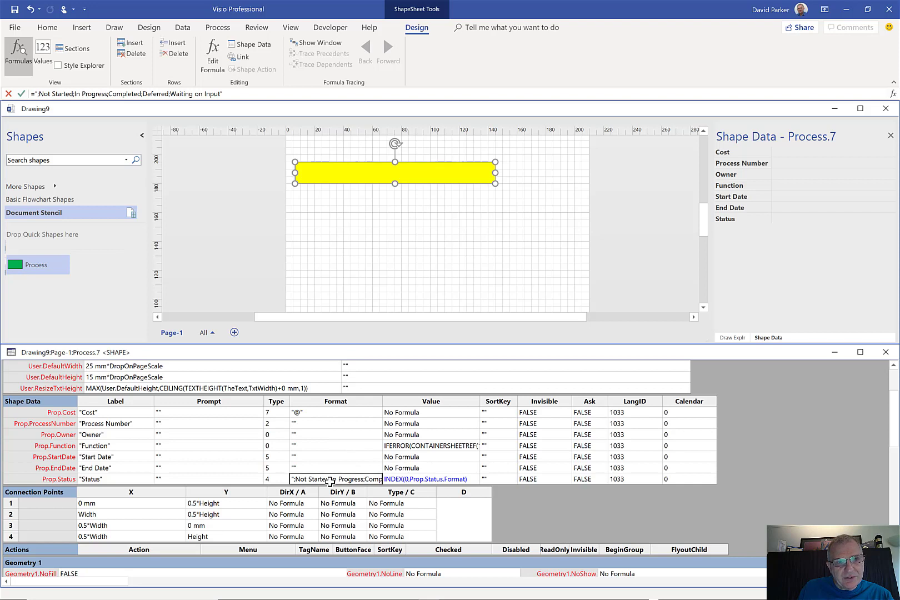
pyautogui.click(276, 479)
pyautogui.click(276, 479)
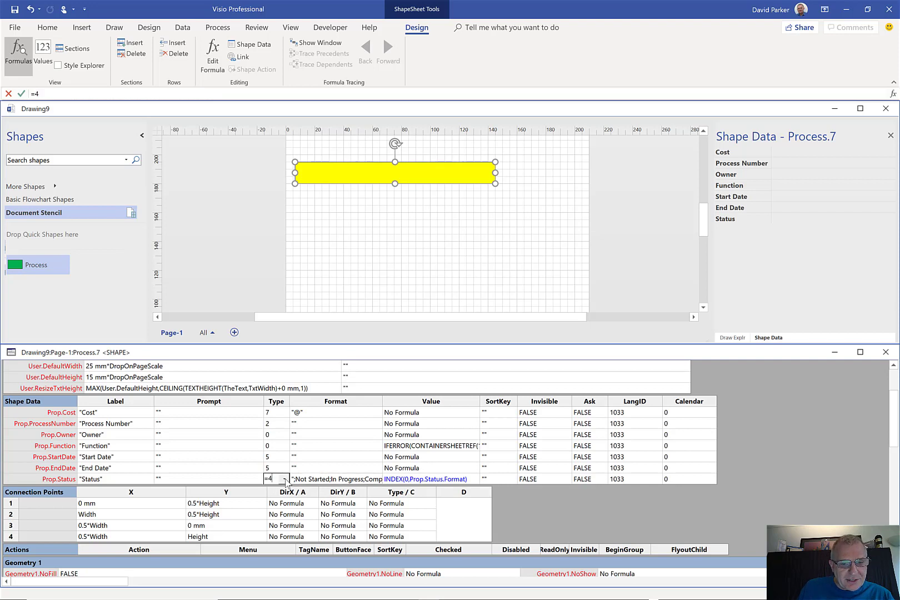
pyautogui.click(285, 479)
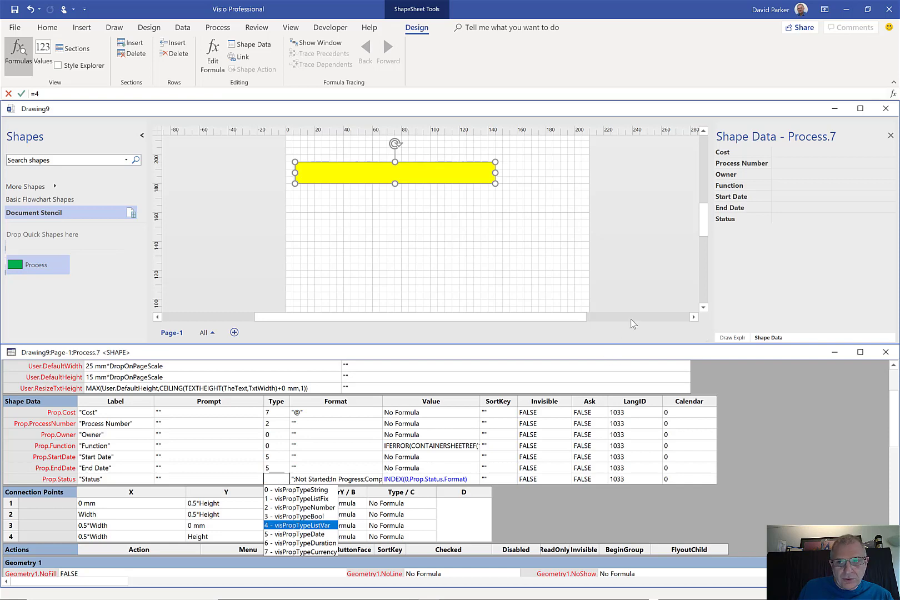
pyautogui.click(319, 526)
pyautogui.click(802, 133)
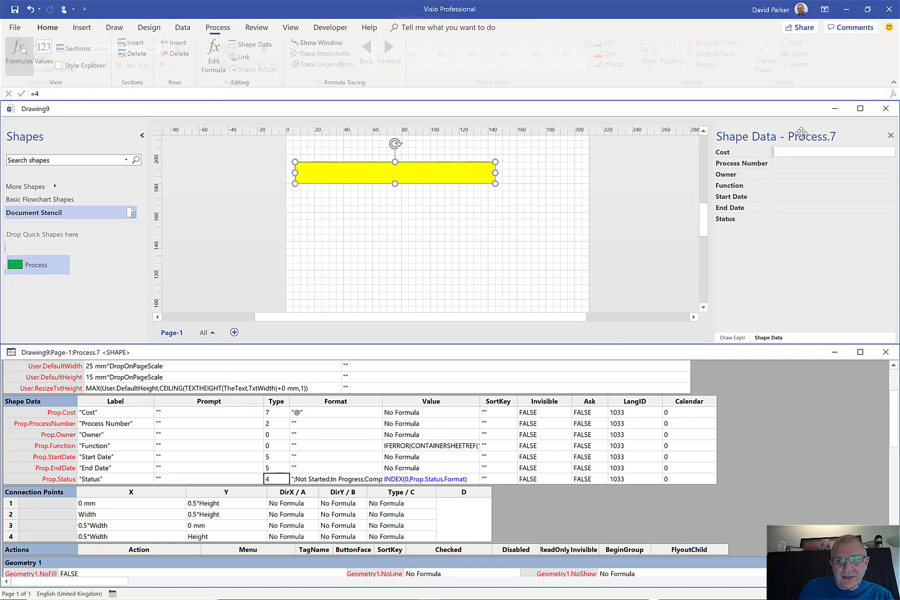
# - Try switching the Status shape data type to Fixed List, then back out without changes
pyautogui.rightClick(800, 135)
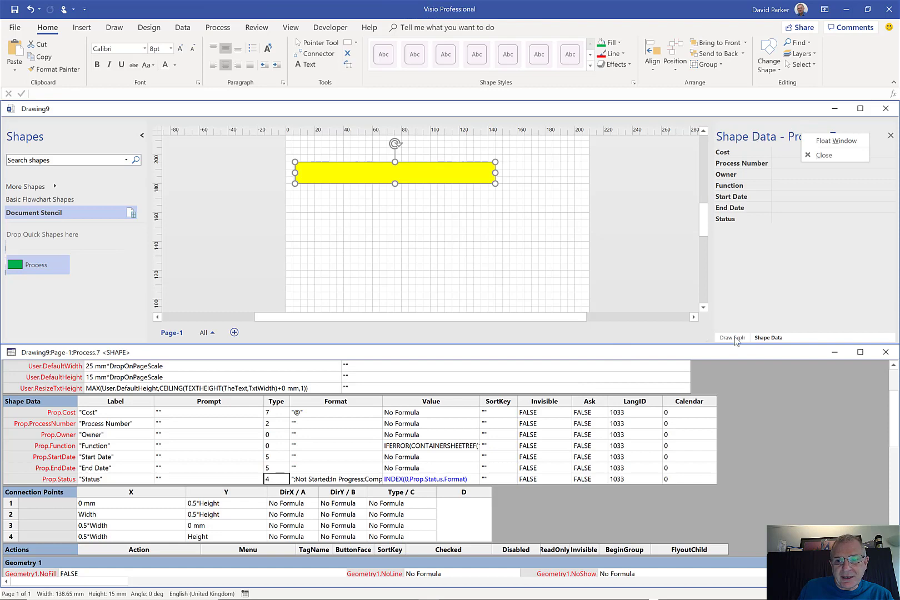
pyautogui.rightClick(766, 341)
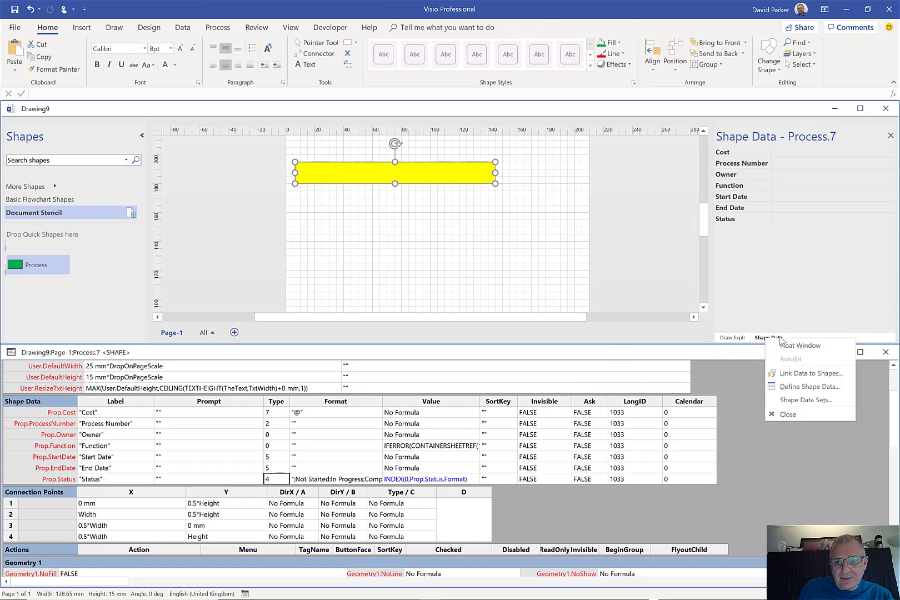
pyautogui.click(815, 388)
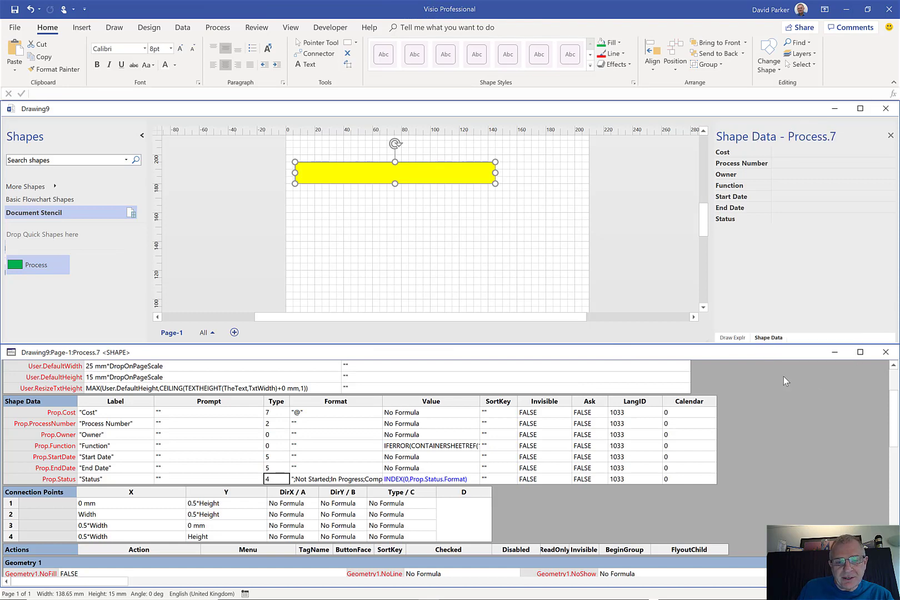
pyautogui.scroll(-1, 379, 381)
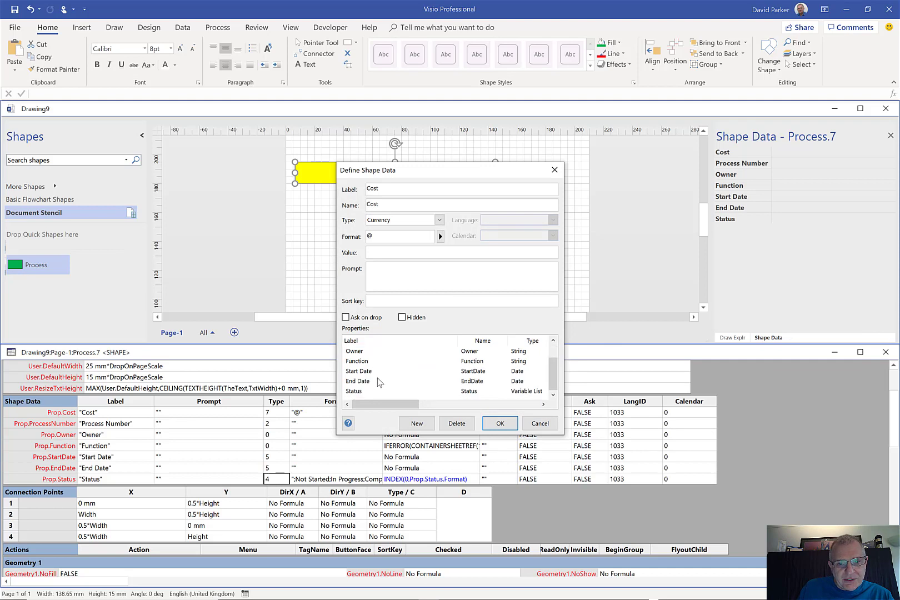
pyautogui.click(357, 391)
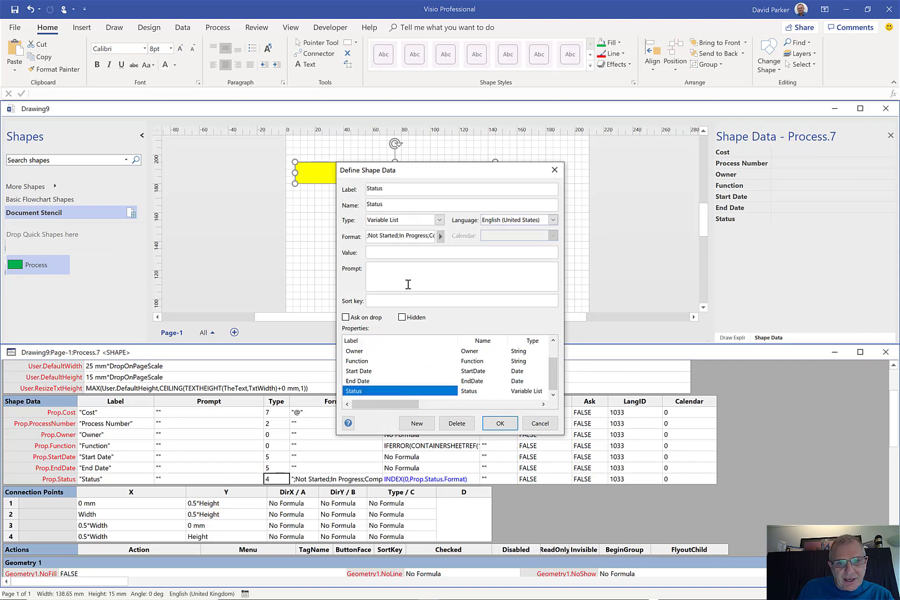
pyautogui.click(439, 221)
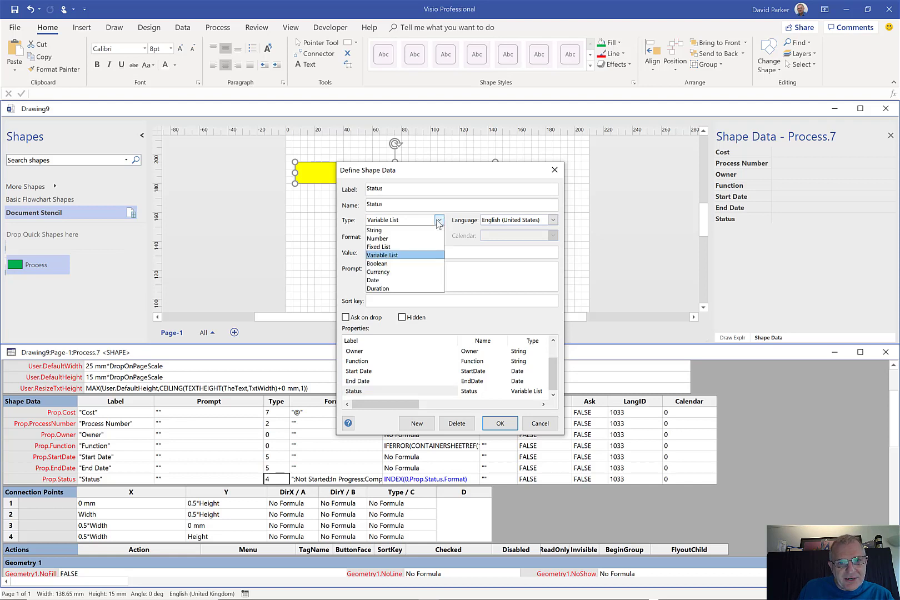
pyautogui.click(393, 248)
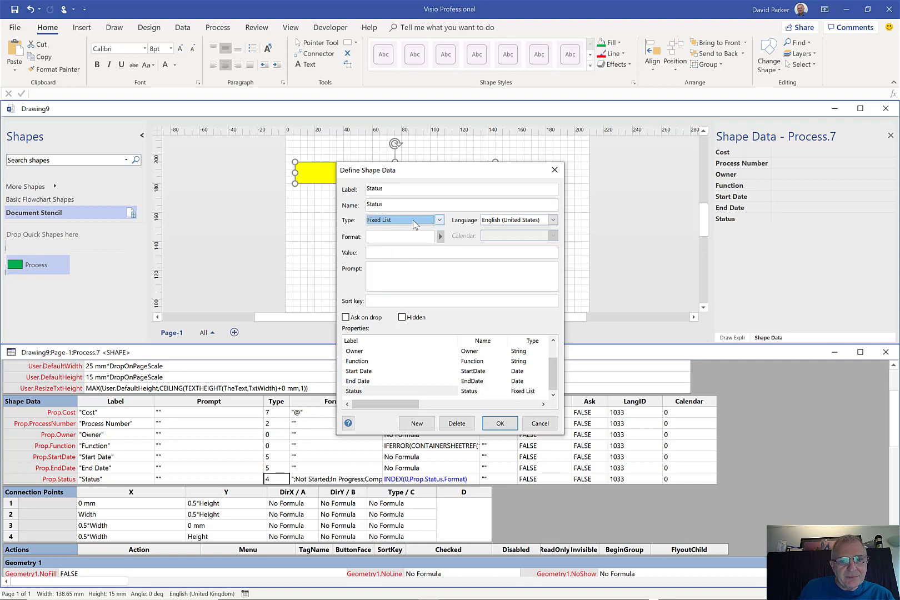
pyautogui.click(503, 425)
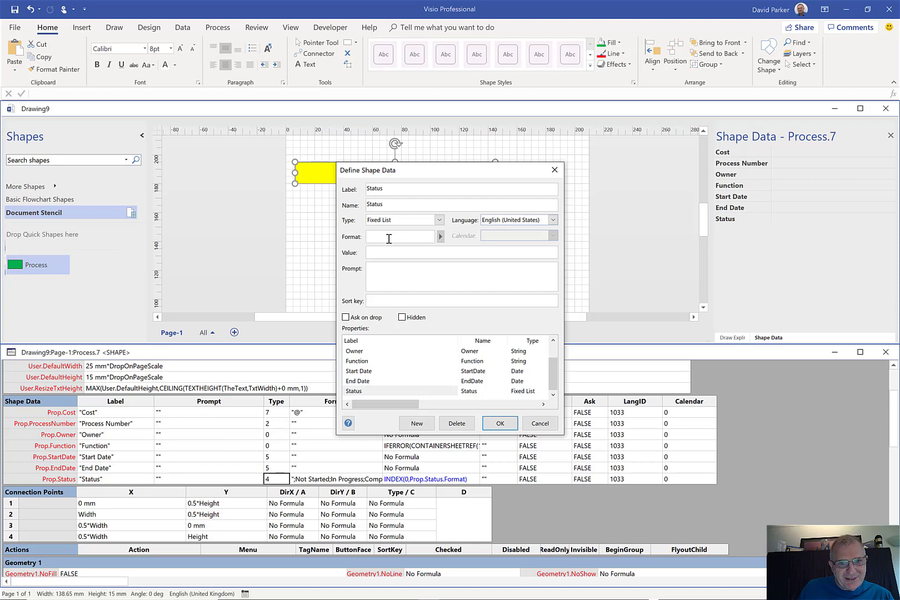
pyautogui.click(536, 423)
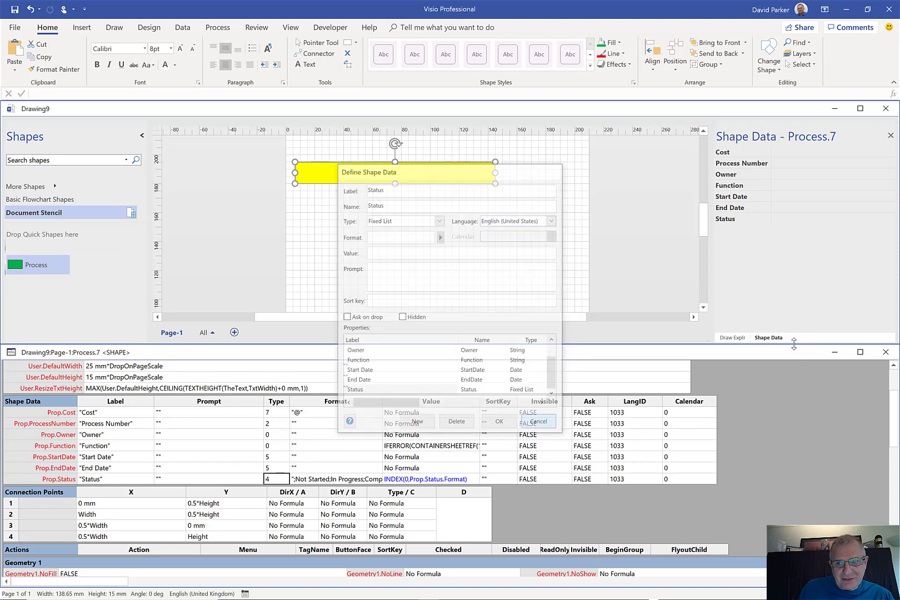
# - Copy Status's format choices, set its type to Fixed List, paste the choices back, confirm
pyautogui.rightClick(762, 340)
pyautogui.click(807, 386)
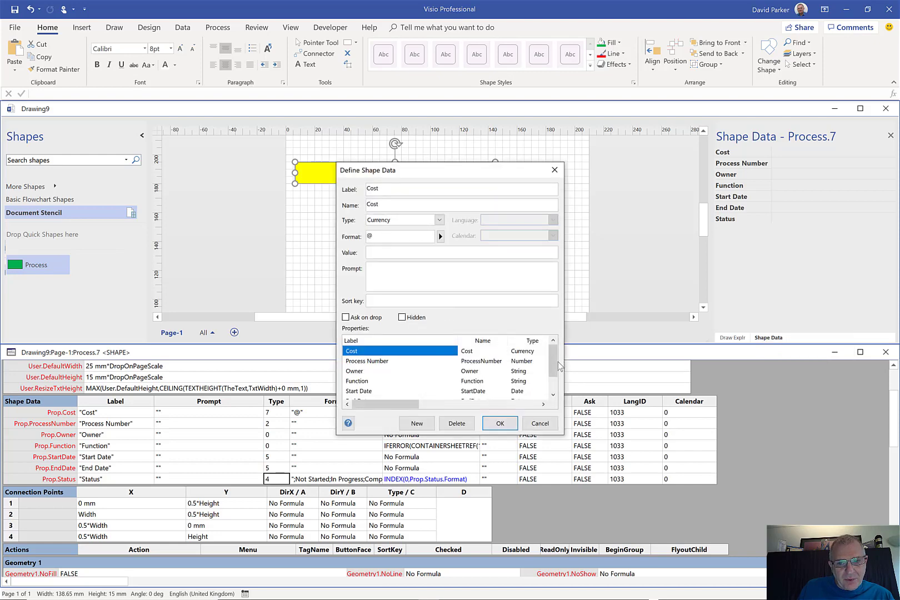
pyautogui.scroll(-1, 553, 396)
pyautogui.click(374, 391)
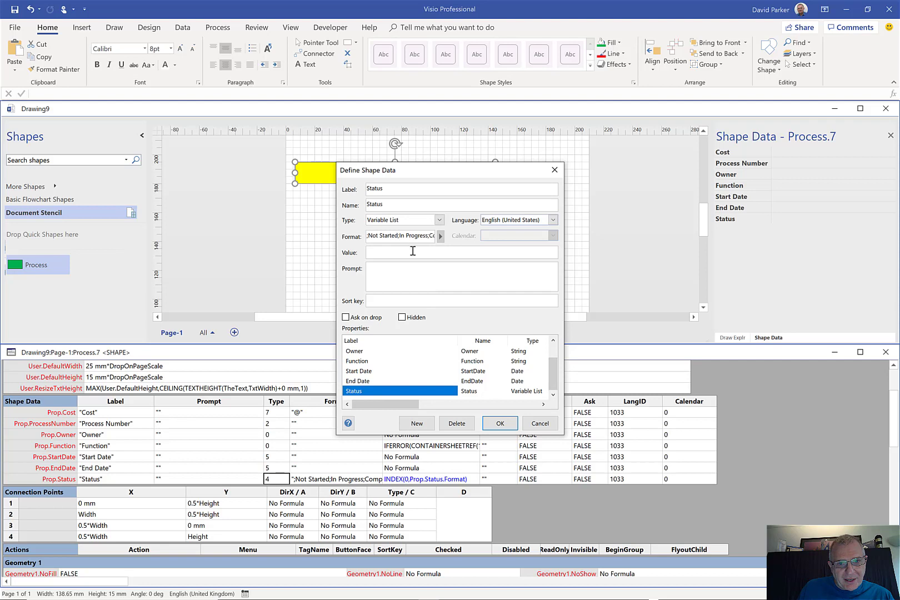
pyautogui.click(395, 240)
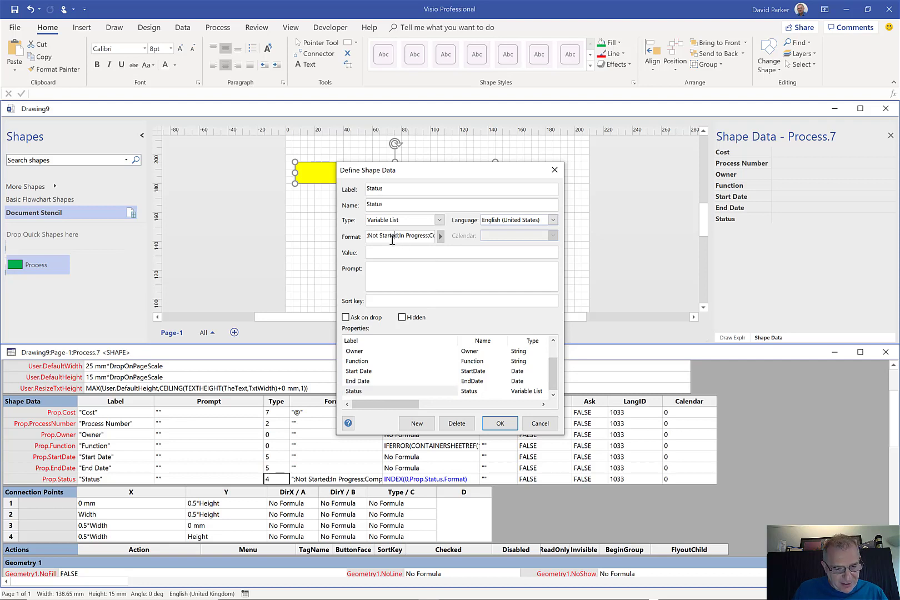
pyautogui.hotkey('ctrl', 'a')
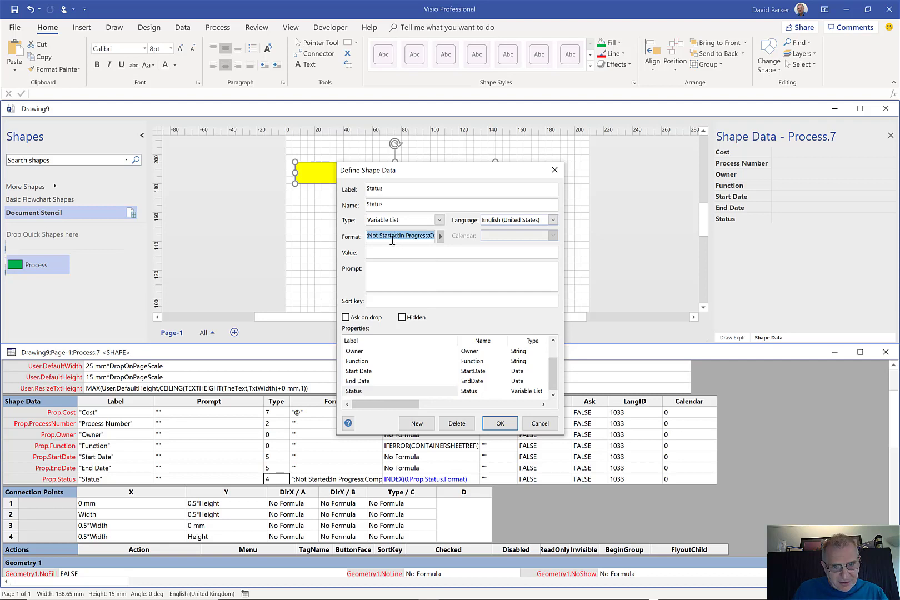
pyautogui.click(440, 221)
pyautogui.click(399, 246)
pyautogui.click(385, 238)
pyautogui.write(';Not Started;In Progress;Completed;Deferred;Waiting on Input')
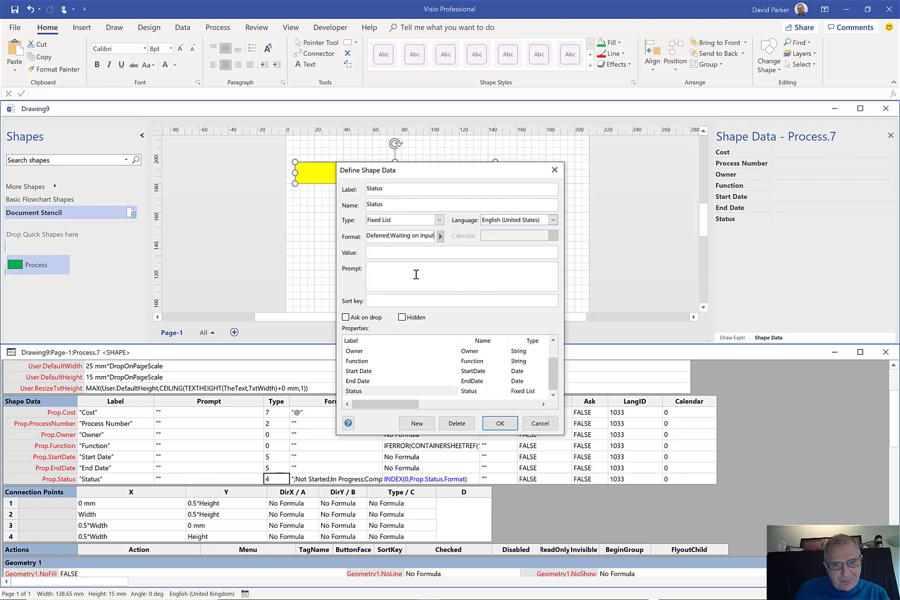
pyautogui.click(493, 424)
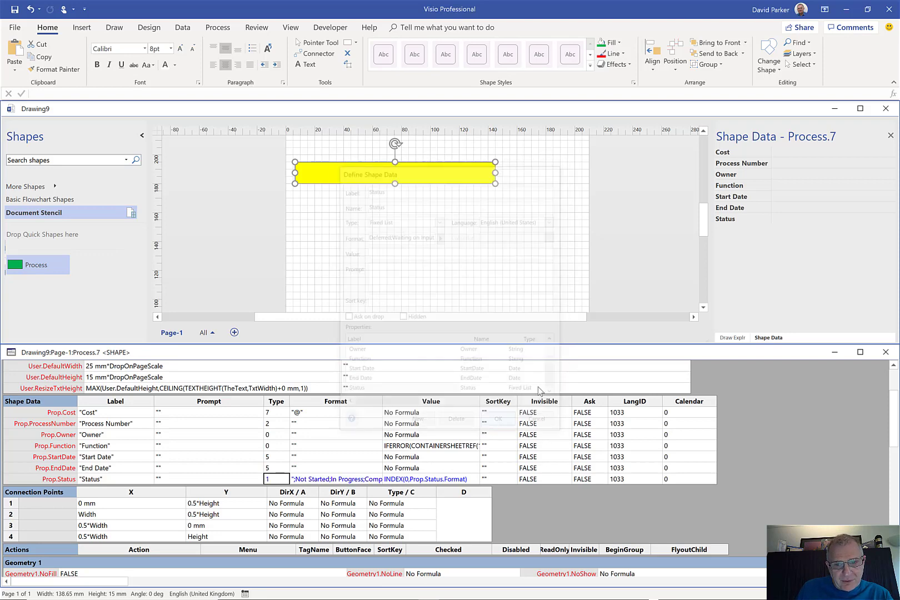
pyautogui.click(776, 220)
pyautogui.click(791, 219)
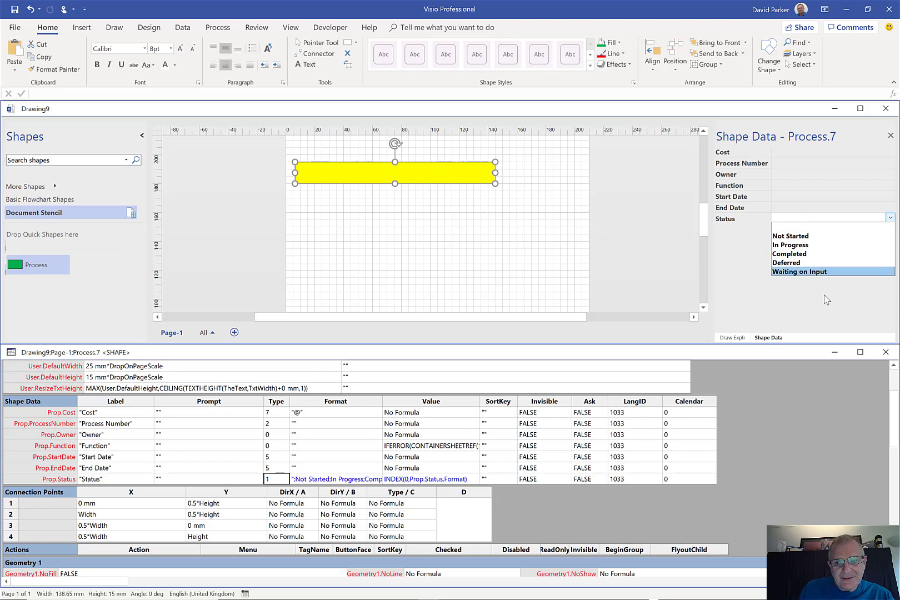
pyautogui.press('Escape')
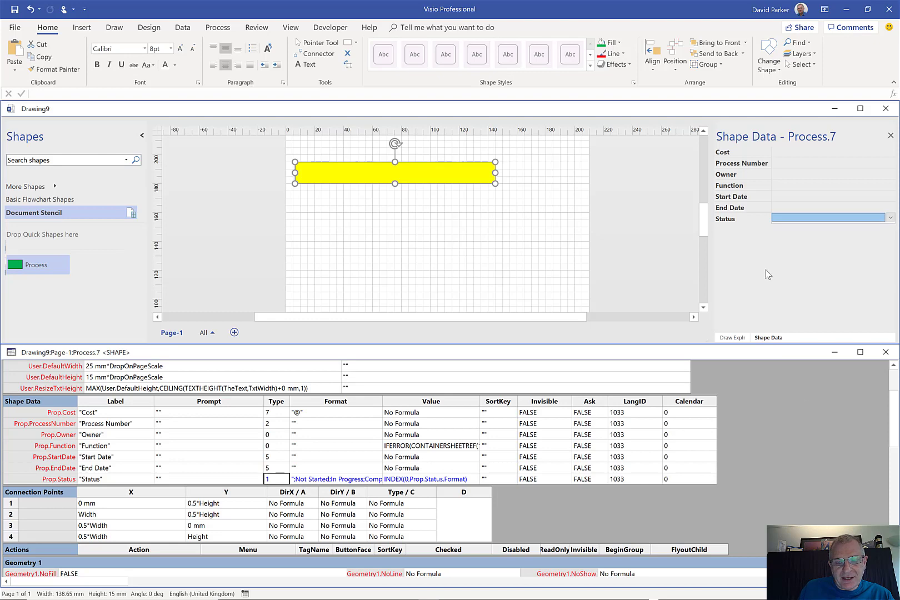
pyautogui.click(791, 432)
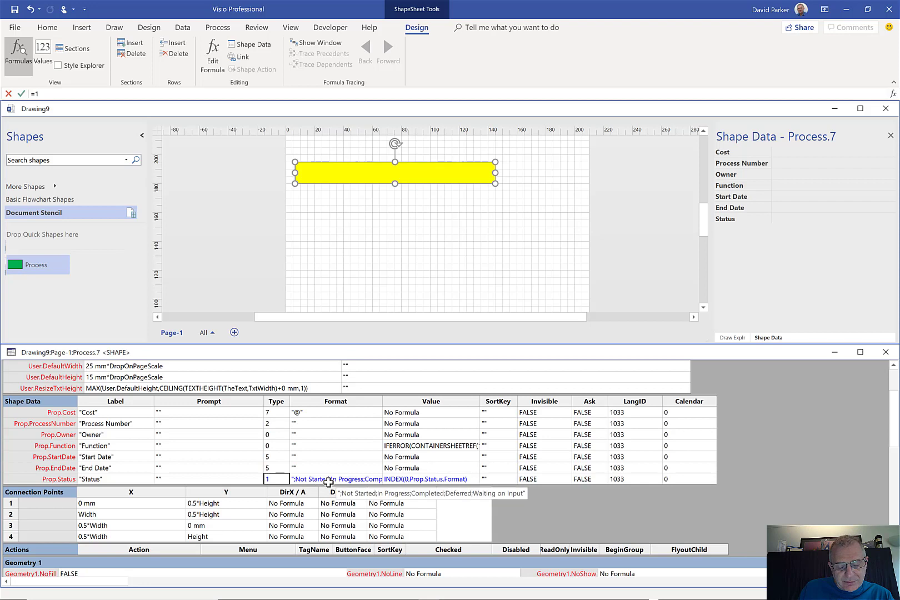
# - Cycle Process.7's Status to Waiting on Input, check =INDEX(5,Prop.Status.Format), close the ShapeSheet
pyautogui.click(412, 479)
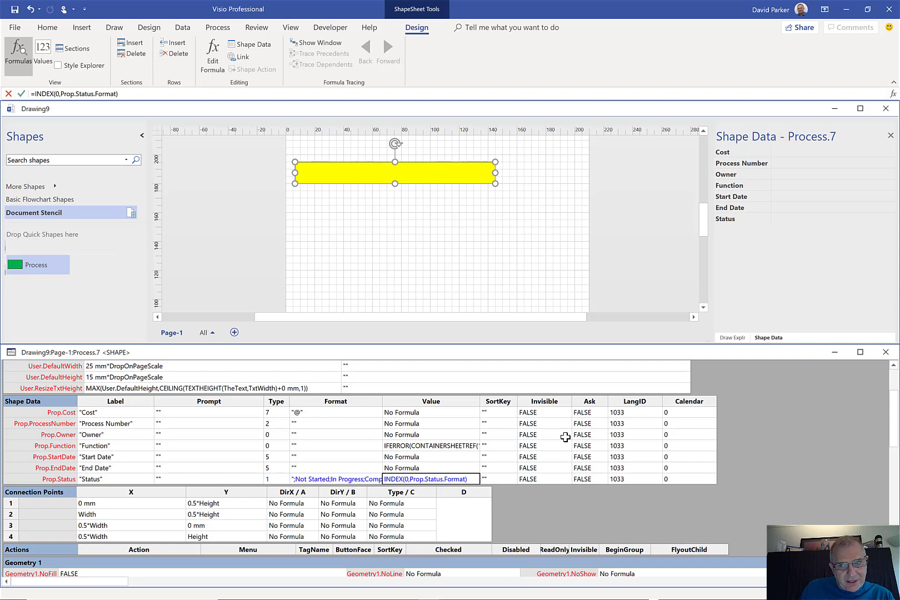
pyautogui.click(794, 219)
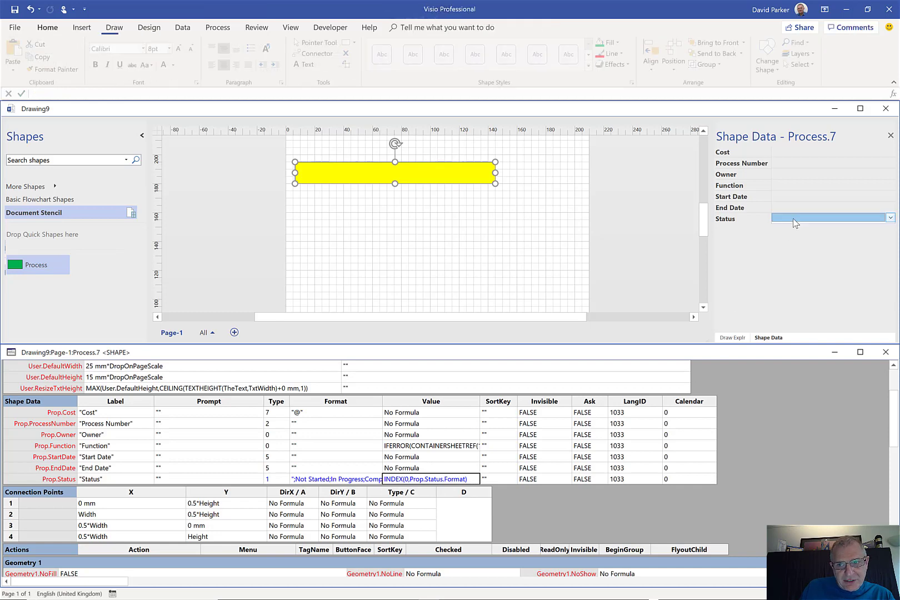
pyautogui.press('Return')
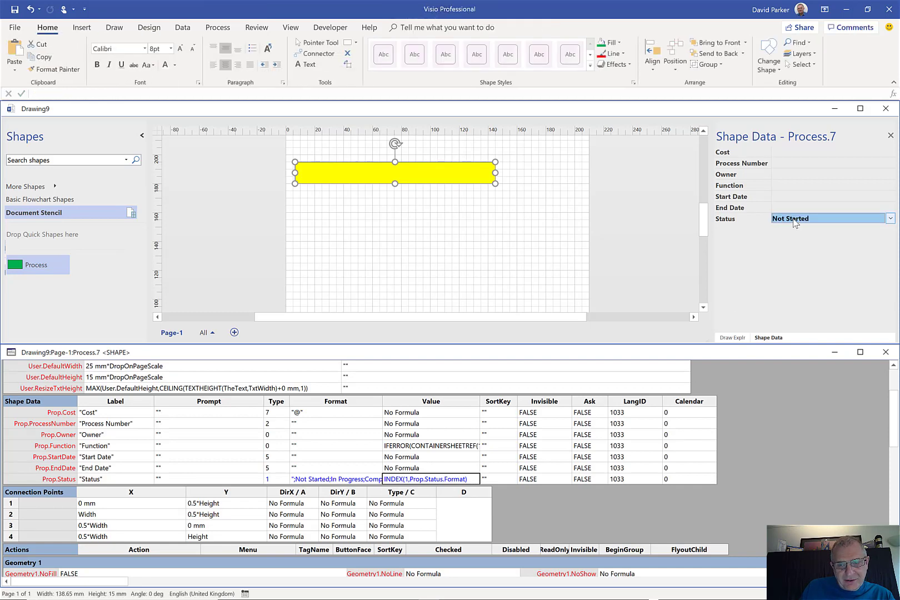
pyautogui.doubleClick(794, 222)
pyautogui.doubleClick(794, 221)
pyautogui.doubleClick(795, 220)
pyautogui.doubleClick(794, 219)
pyautogui.click(410, 479)
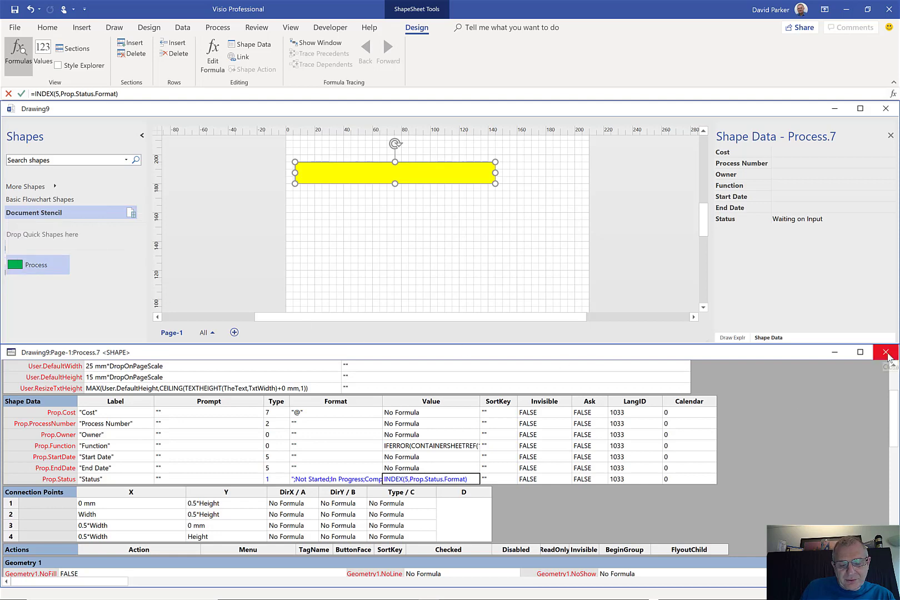
pyautogui.click(886, 352)
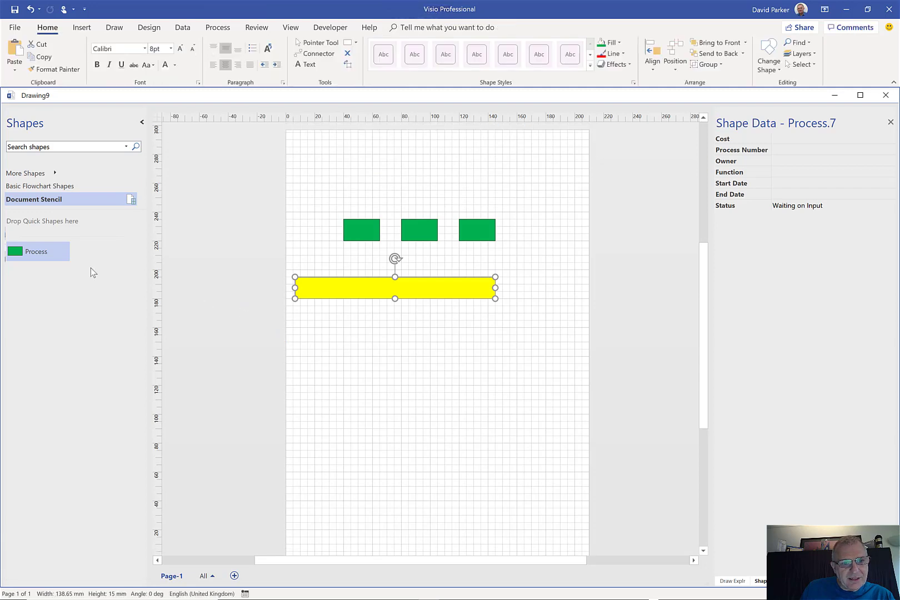
# - Open the Process master from the Document Stencil maximized and select its green rectangle
pyautogui.press('Escape')
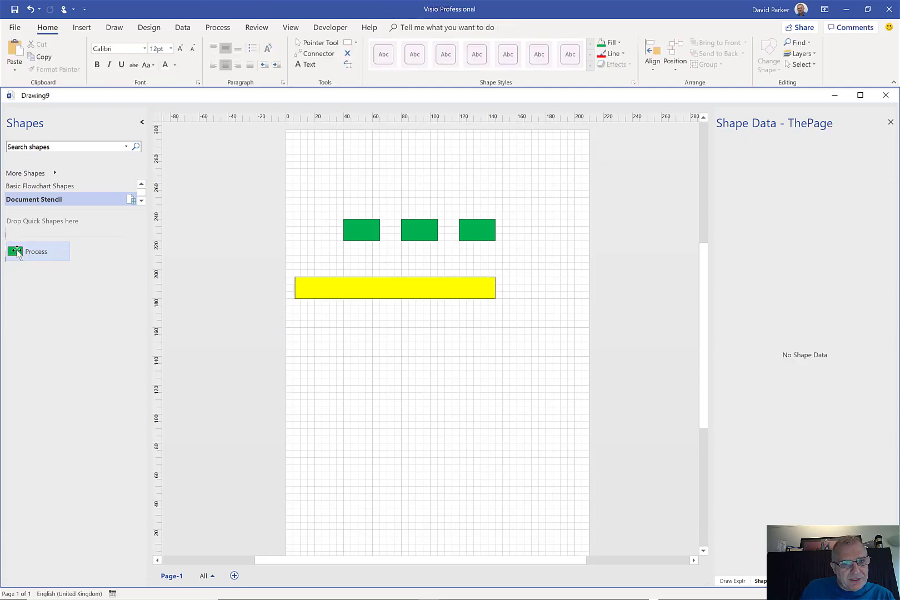
pyautogui.doubleClick(17, 250)
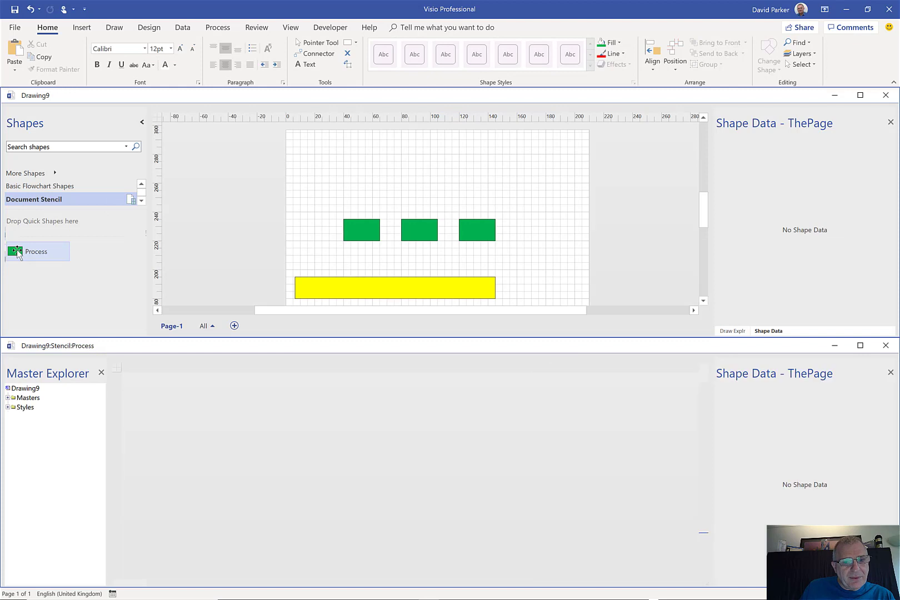
pyautogui.click(860, 346)
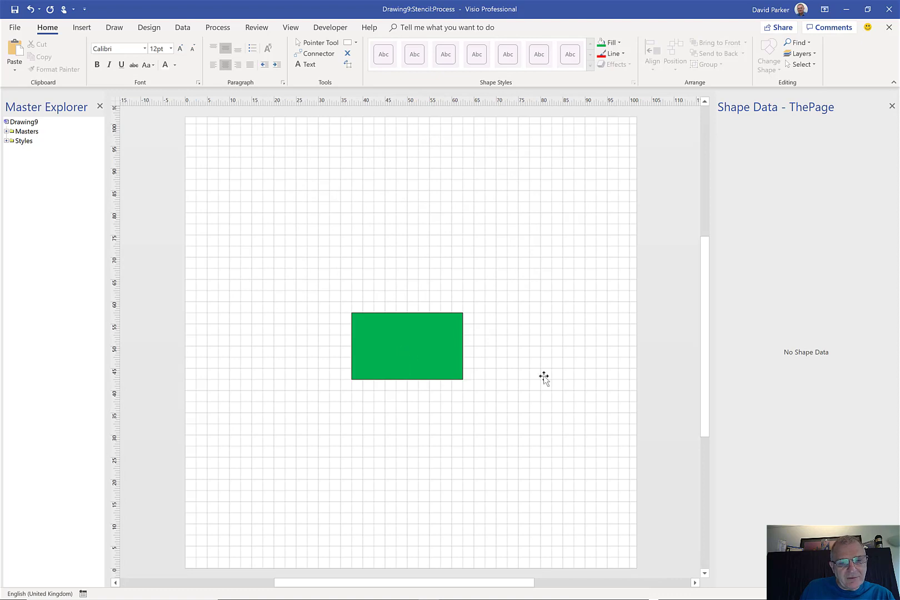
pyautogui.click(444, 370)
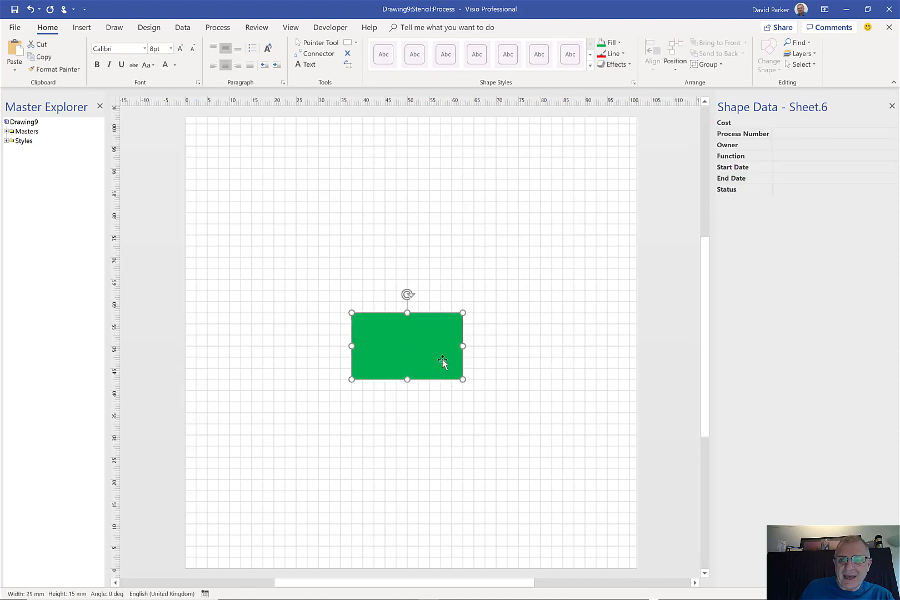
# - Change the master's Status to Fixed List, keeping the copied choices Not Started through Waiting on Input
pyautogui.rightClick(785, 104)
pyautogui.click(832, 154)
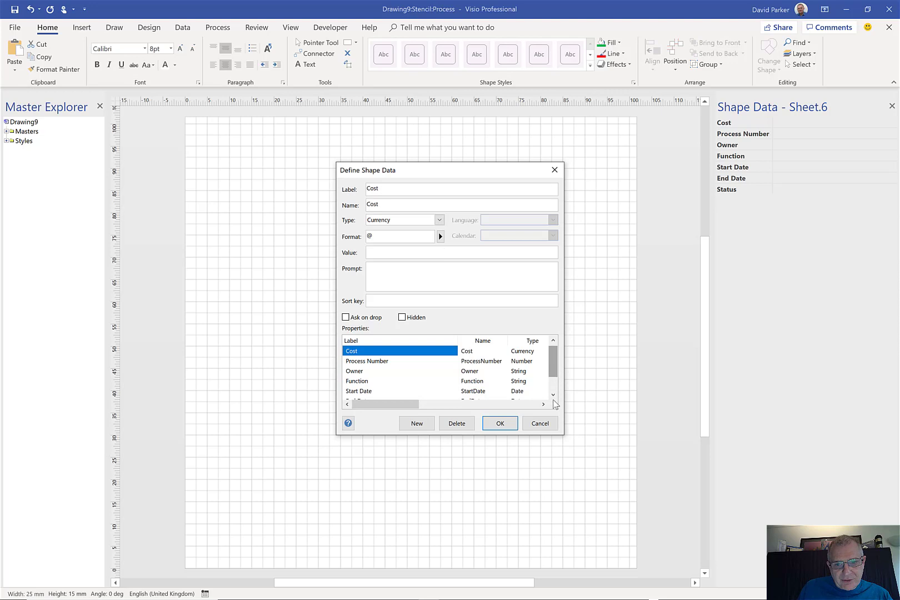
pyautogui.scroll(-2, 554, 401)
pyautogui.click(371, 392)
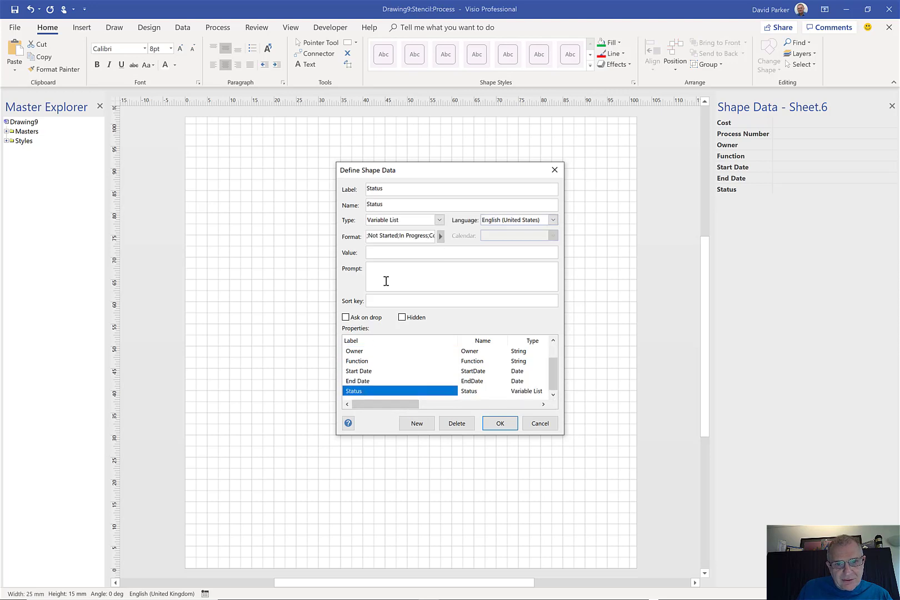
pyautogui.click(393, 242)
pyautogui.hotkey('ctrl', 'a')
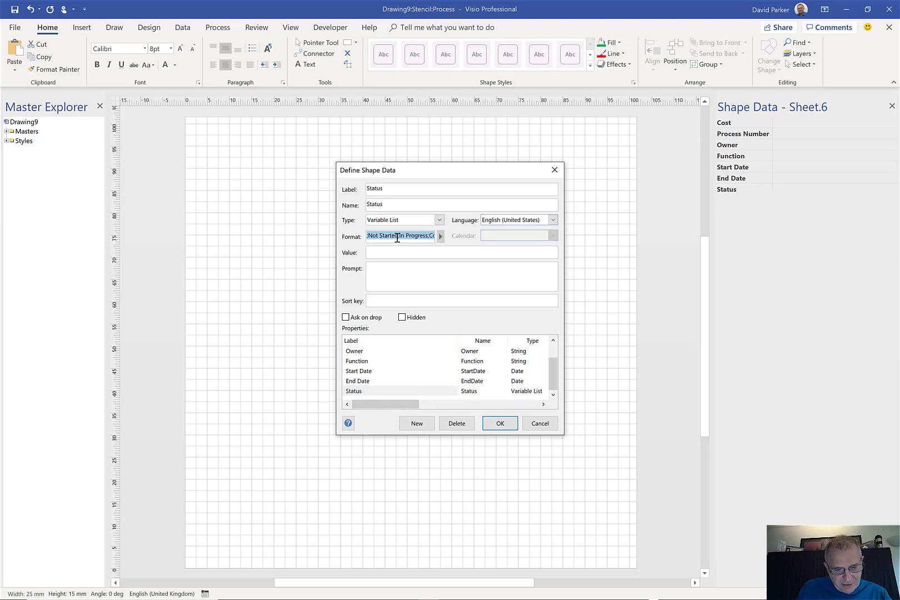
pyautogui.click(439, 220)
pyautogui.click(383, 246)
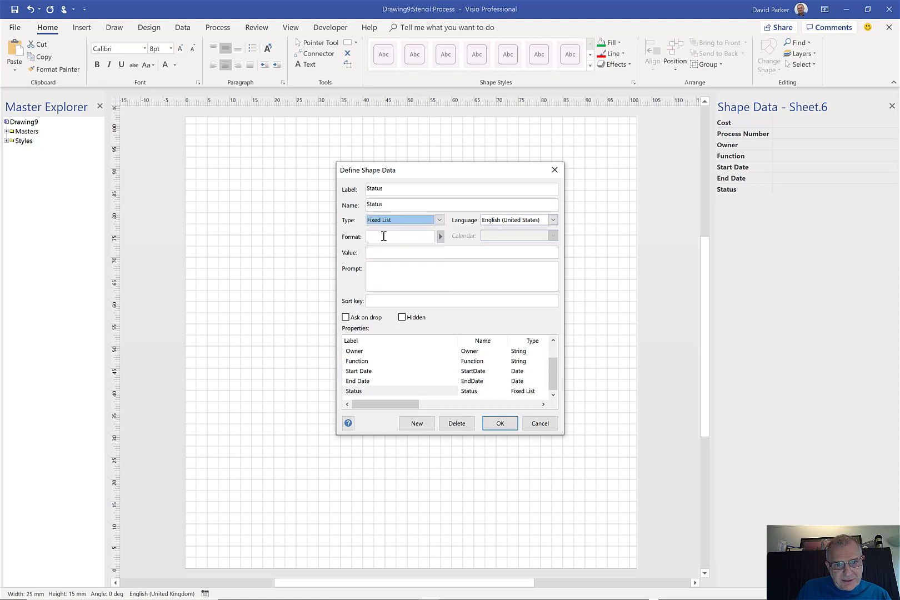
pyautogui.click(381, 239)
pyautogui.write('Deferred;Waiting on Input')
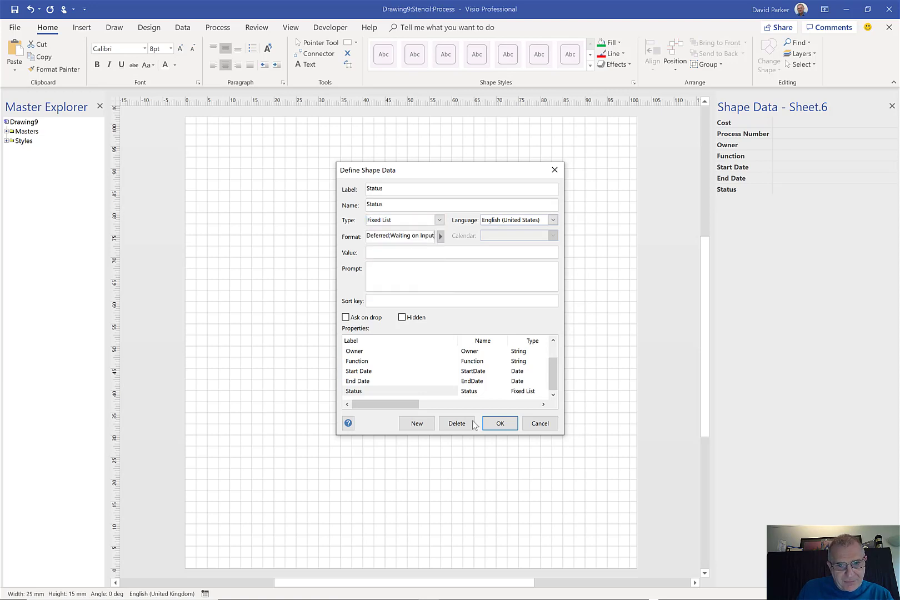
pyautogui.click(491, 425)
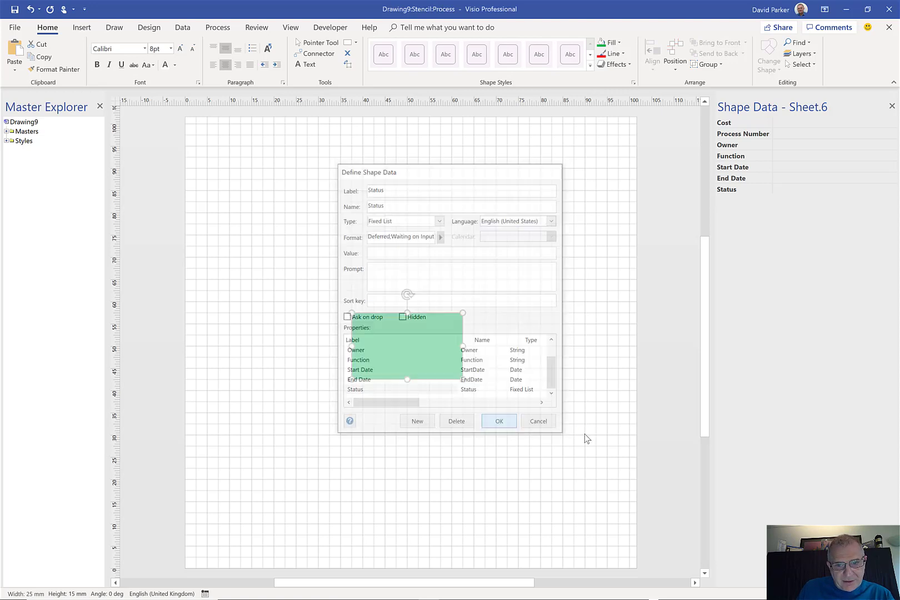
# - Check the master's Status choices, then bring up the green rectangle's shortcut menu
pyautogui.click(820, 191)
pyautogui.click(821, 191)
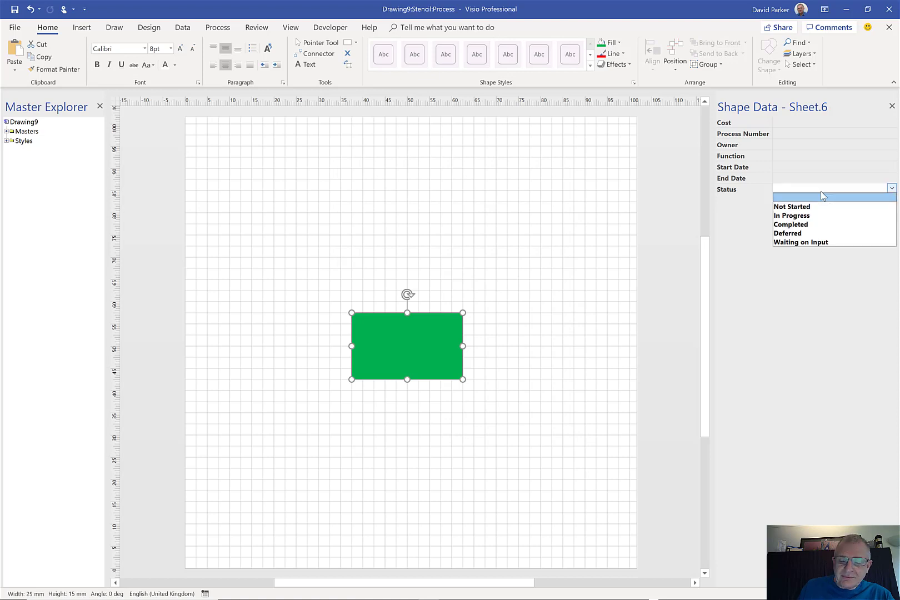
pyautogui.click(413, 351)
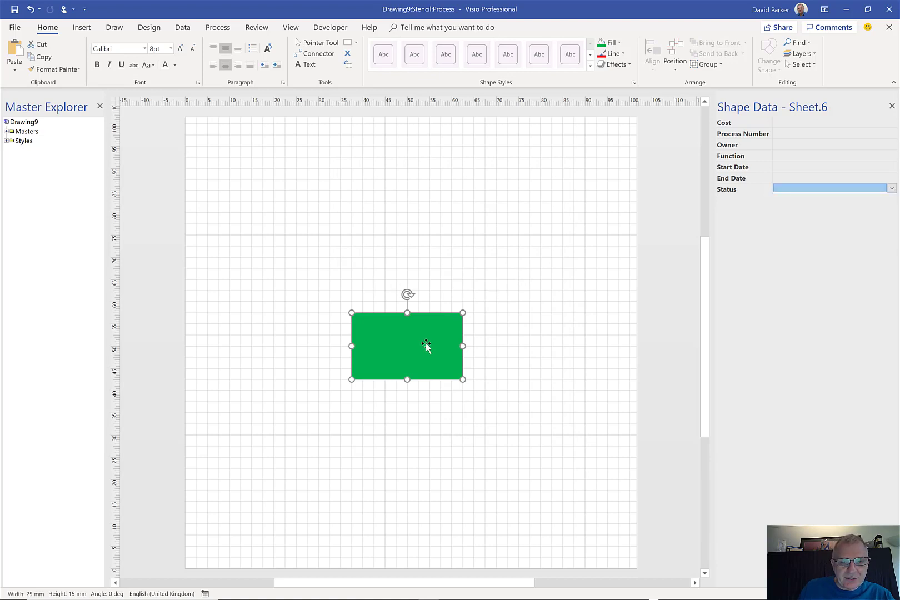
pyautogui.rightClick(425, 343)
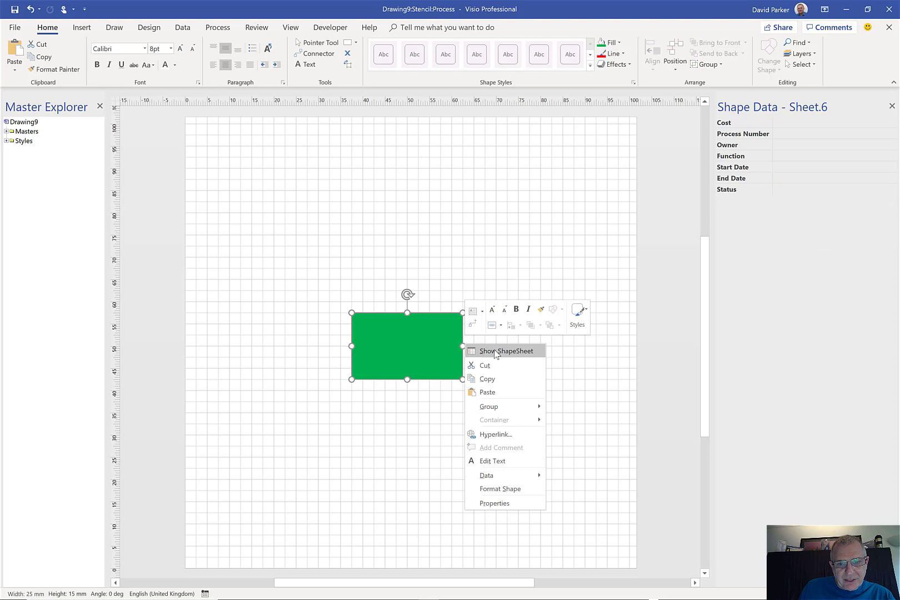